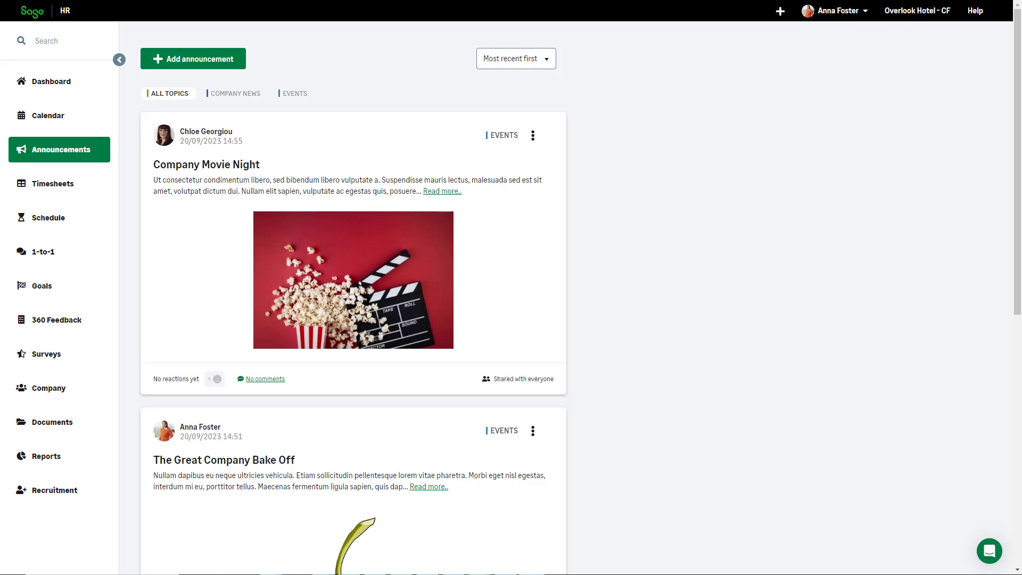
Go to Settings > Permissions > Roles to list roles such as Announcements administrator and Employee
{"action": "left_click", "coordinate": [845, 15]}
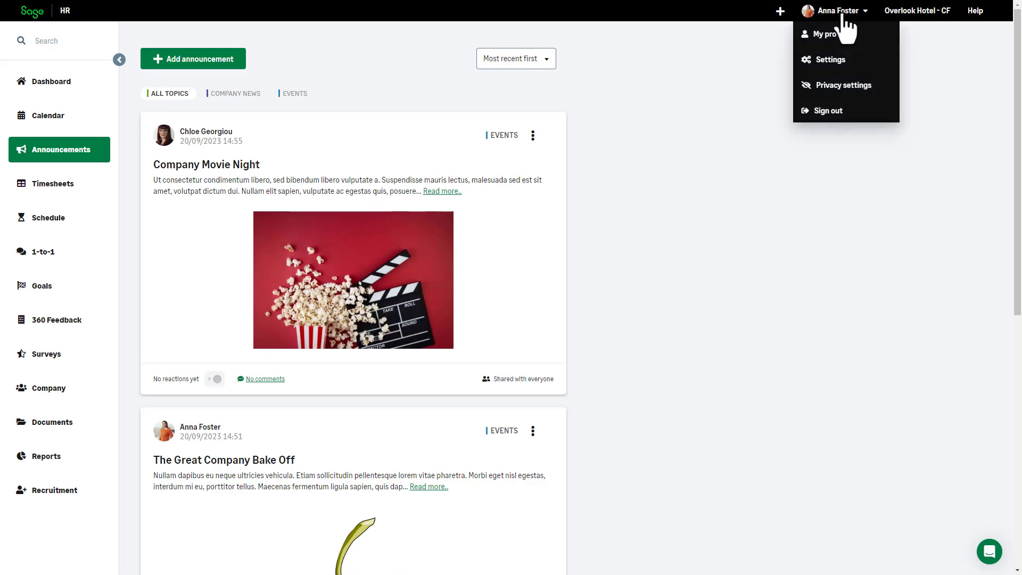
{"action": "left_click", "coordinate": [846, 64]}
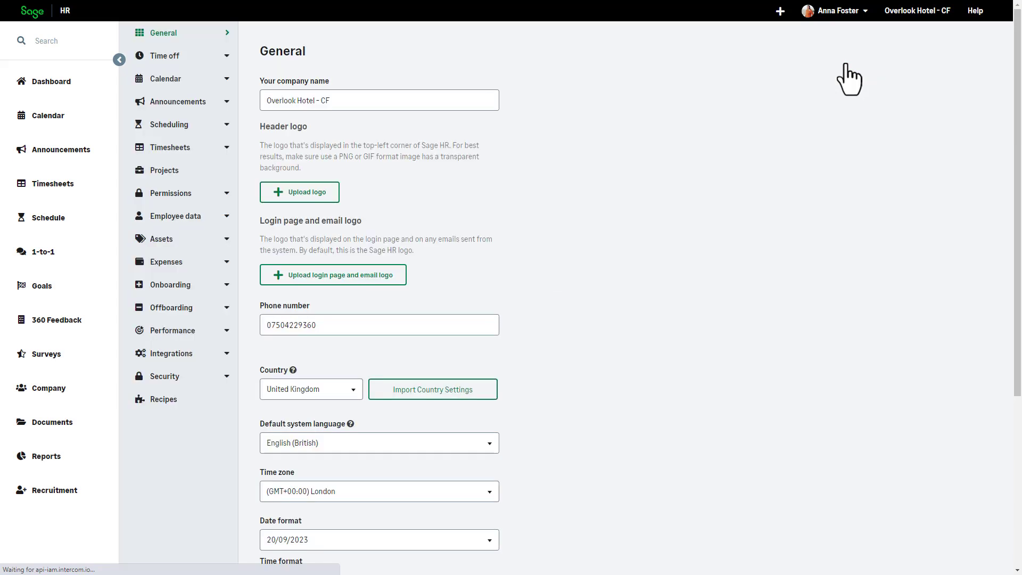
{"action": "left_click", "coordinate": [226, 195]}
{"action": "left_click", "coordinate": [169, 240]}
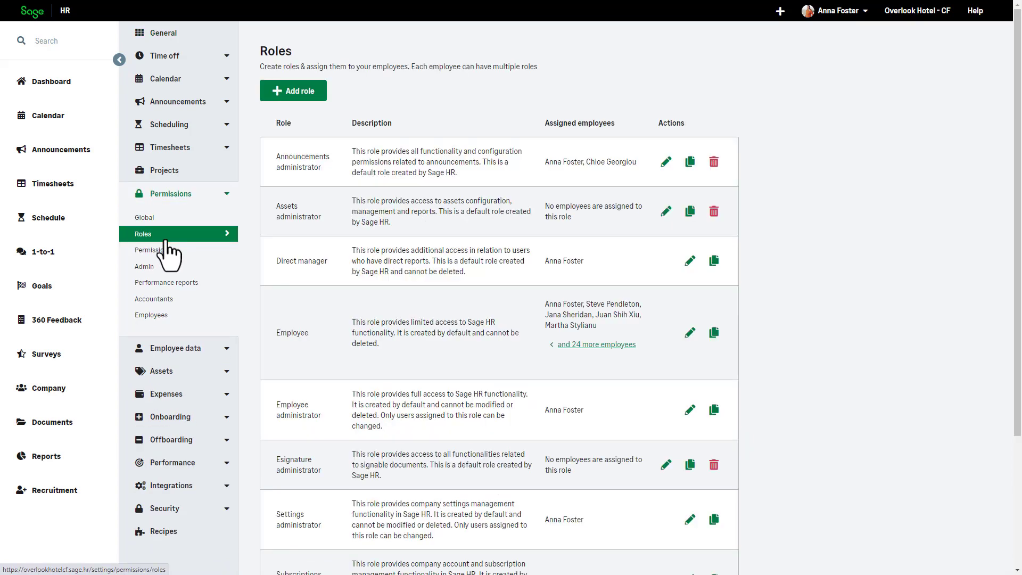
Add the Digital producer to the Announcements administrator role and save it
{"action": "left_click", "coordinate": [666, 162]}
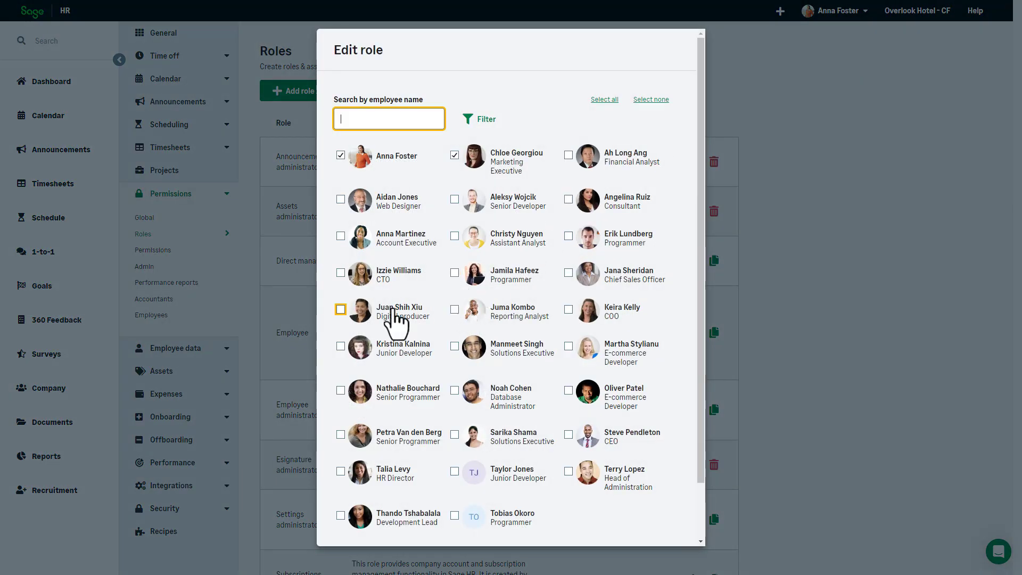
{"action": "left_click", "coordinate": [340, 309]}
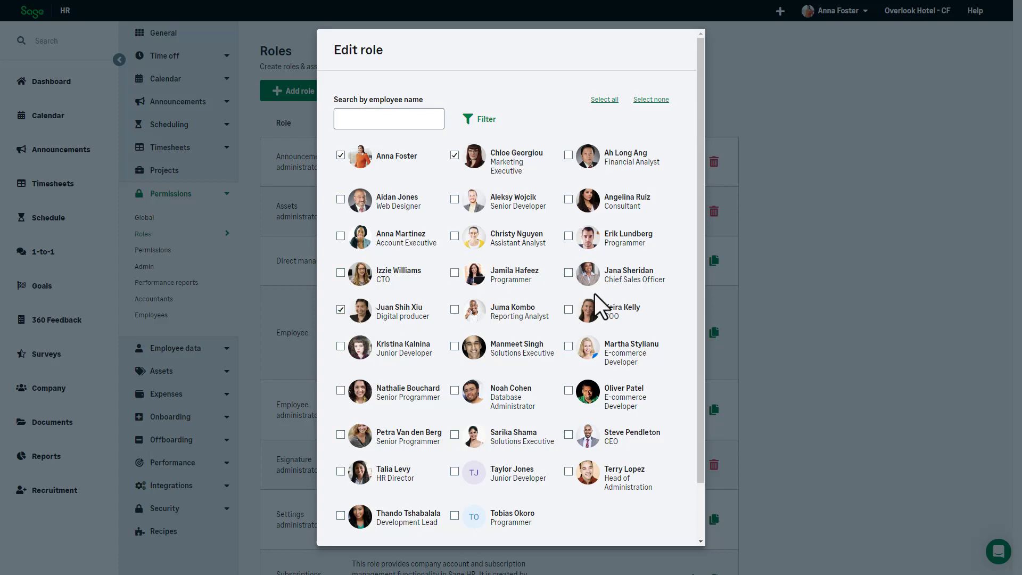
{"action": "scroll", "coordinate": [601, 346], "scroll_direction": "down", "scroll_amount": 2}
{"action": "left_click", "coordinate": [659, 519]}
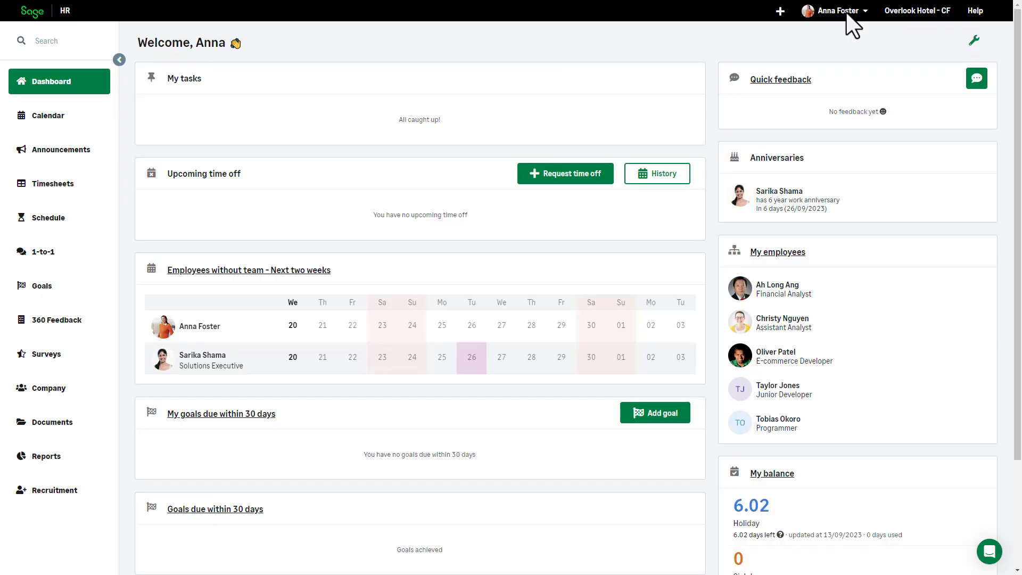
Go to Settings > Announcements > General to reach the reactions and newsletter options
{"action": "left_click", "coordinate": [847, 16]}
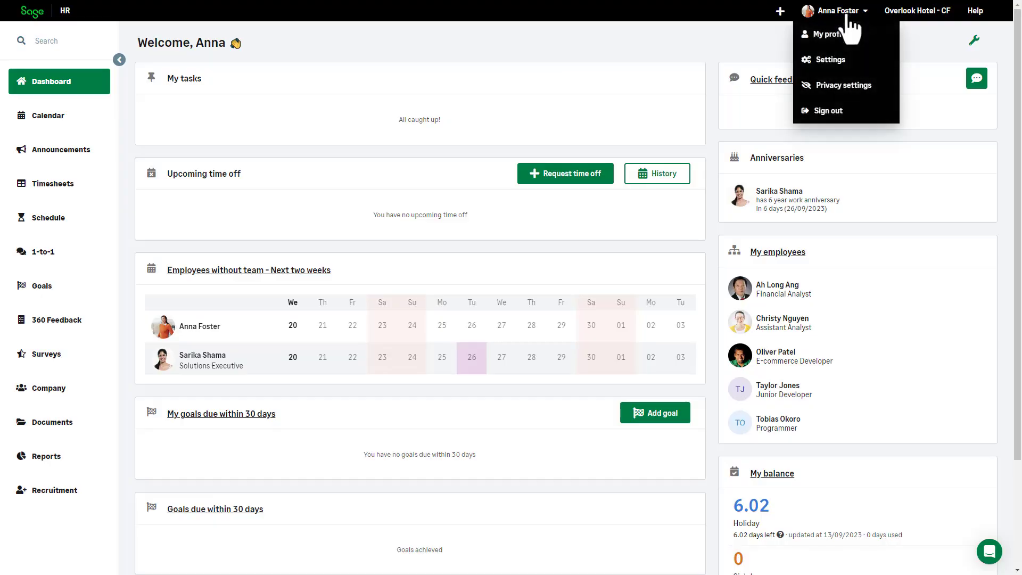
{"action": "left_click", "coordinate": [836, 59]}
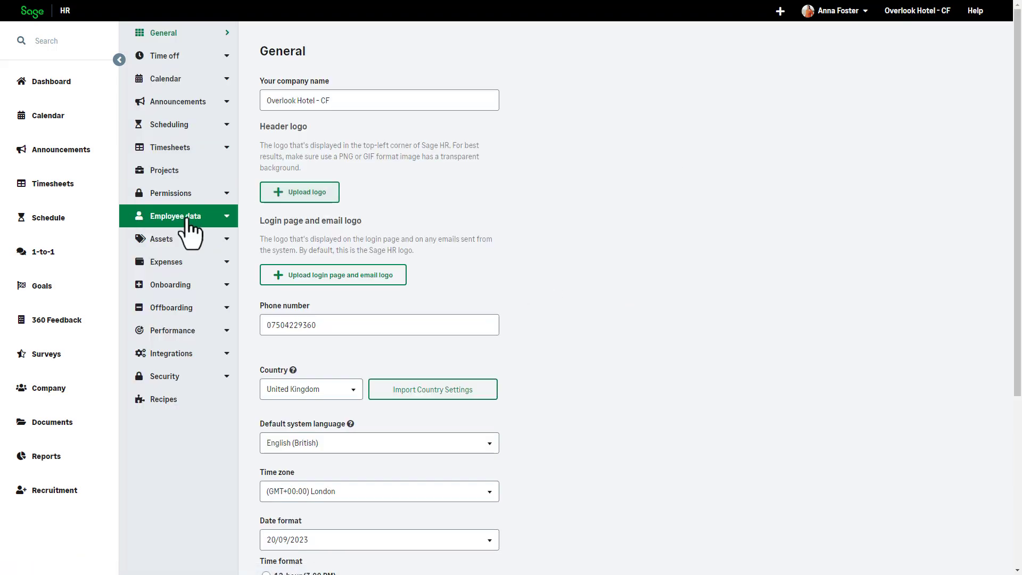
{"action": "left_click", "coordinate": [221, 102]}
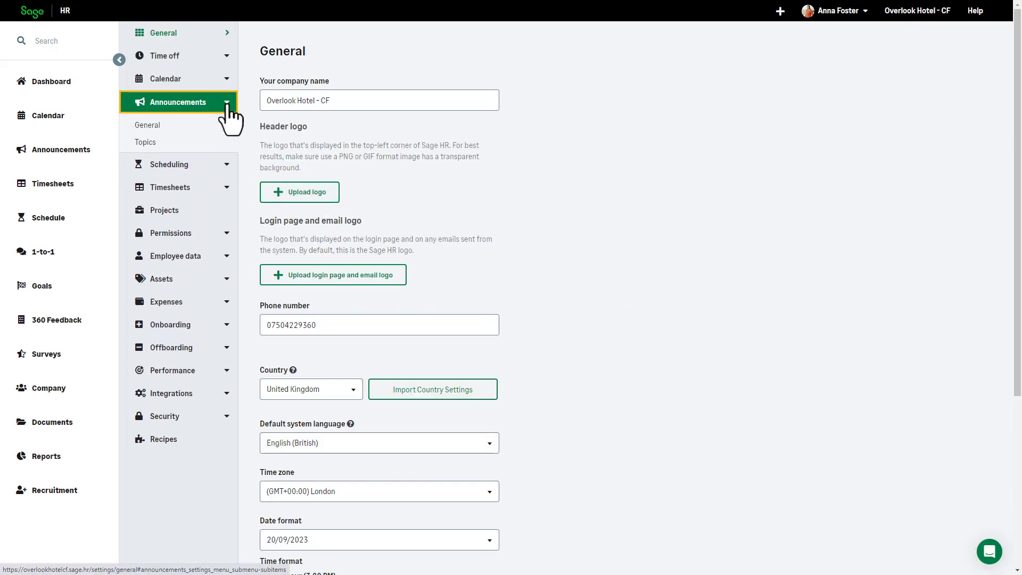
{"action": "left_click", "coordinate": [168, 133]}
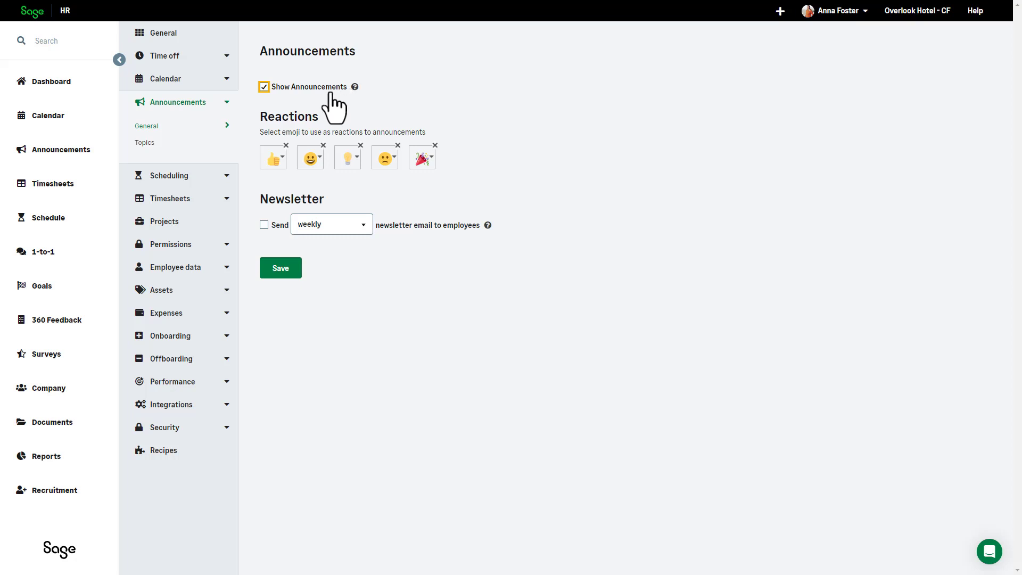
Delete the party-popper reaction, then re-add it as the fifth reaction from the celebration emojis
{"action": "left_click", "coordinate": [264, 87]}
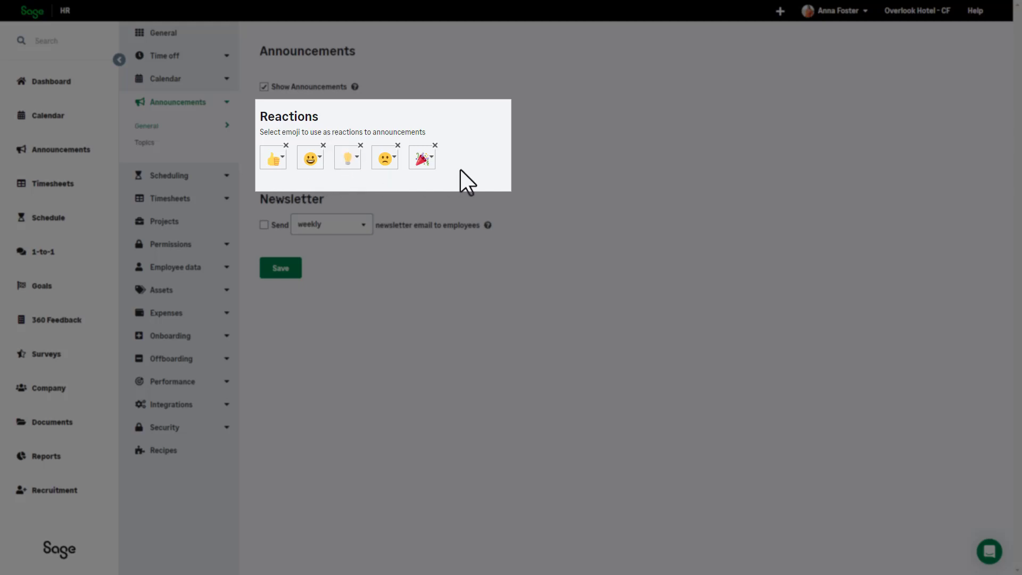
{"action": "left_click", "coordinate": [434, 145]}
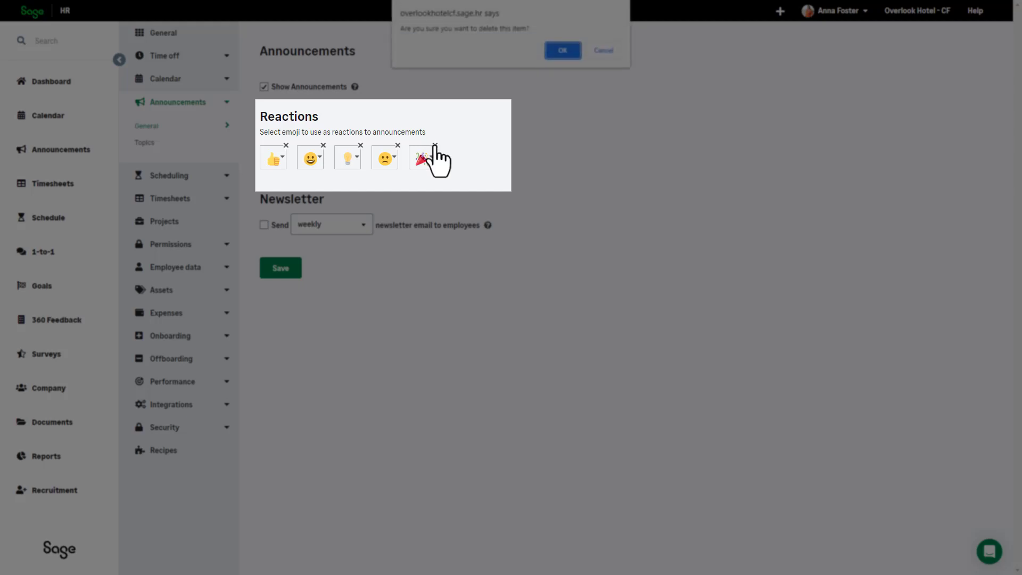
{"action": "left_click", "coordinate": [555, 51]}
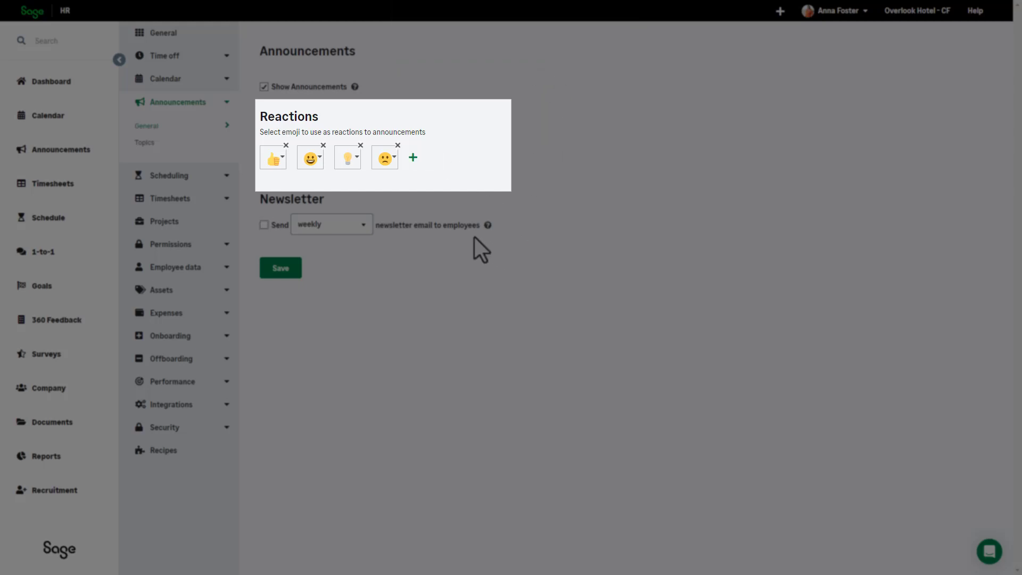
{"action": "left_click", "coordinate": [413, 158]}
{"action": "left_click", "coordinate": [431, 159]}
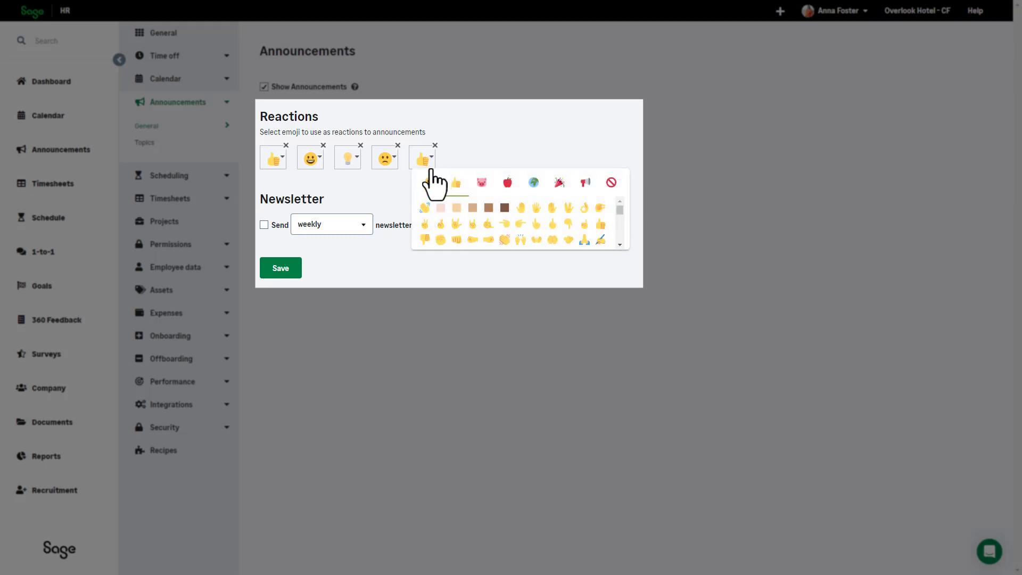
{"action": "left_click", "coordinate": [559, 182]}
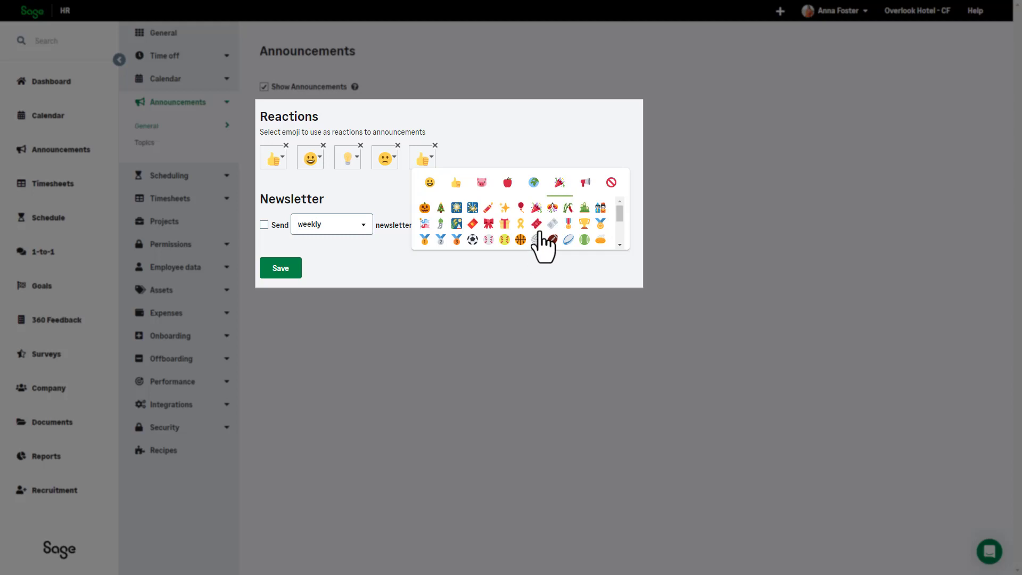
{"action": "left_click", "coordinate": [538, 209]}
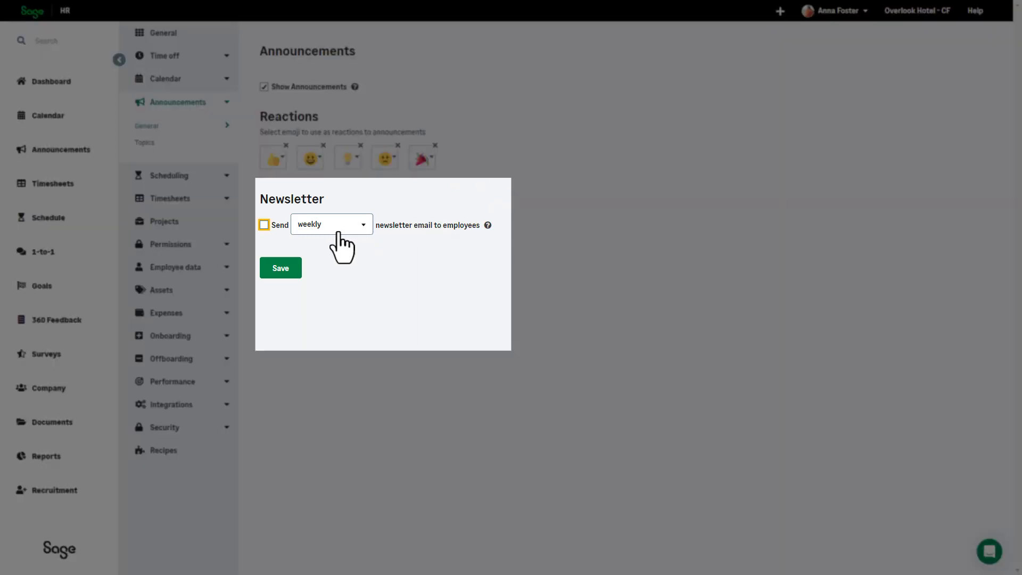
Enable the employee newsletter email with monthly frequency and save the announcement settings
{"action": "left_click", "coordinate": [264, 224]}
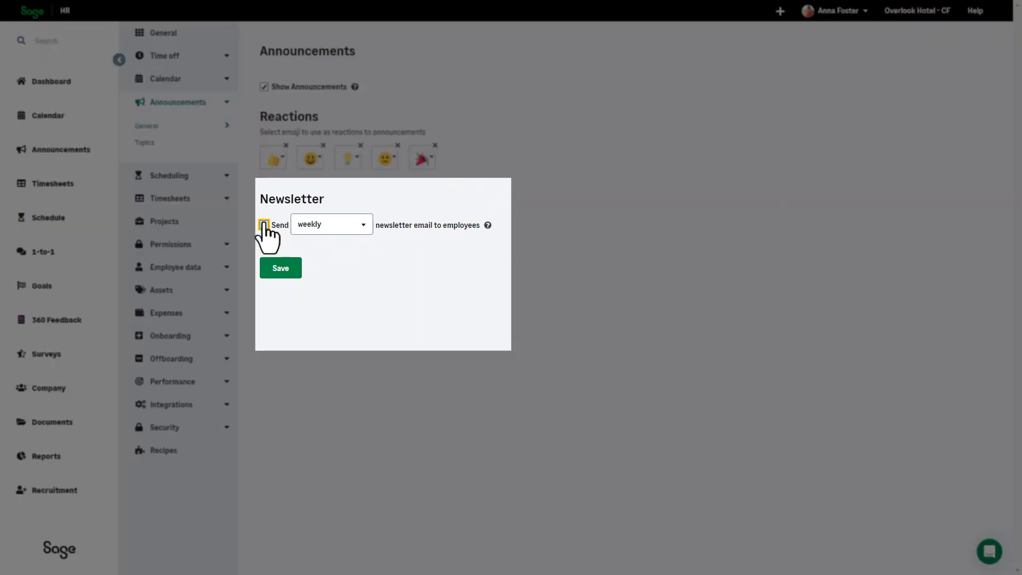
{"action": "left_click", "coordinate": [367, 225]}
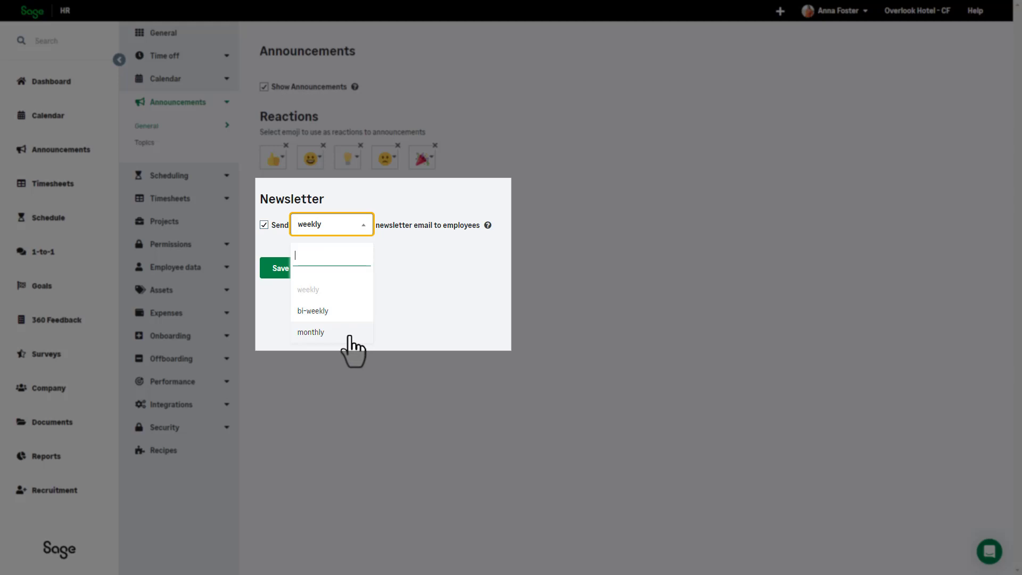
{"action": "left_click", "coordinate": [343, 291]}
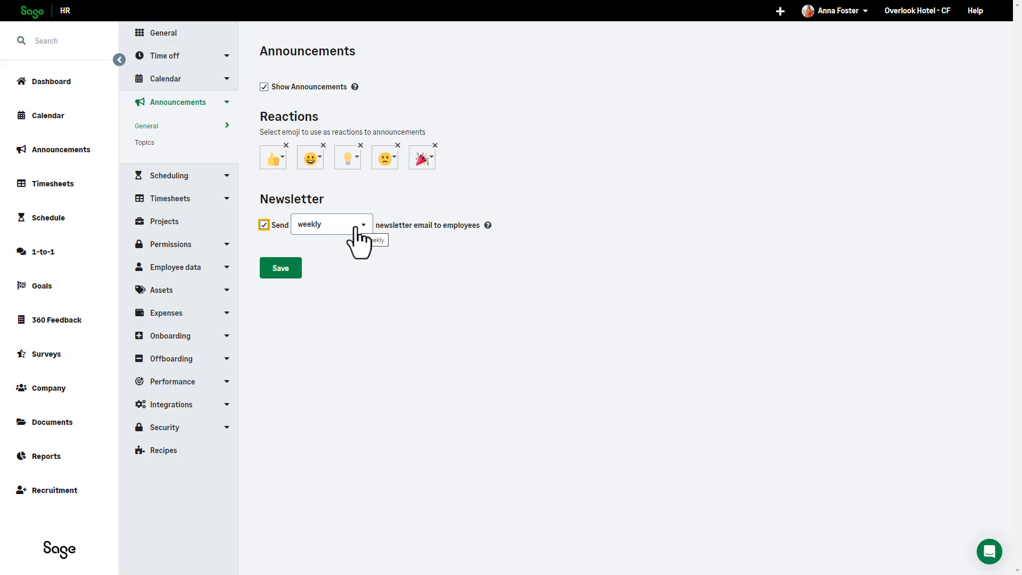
{"action": "left_click", "coordinate": [355, 228]}
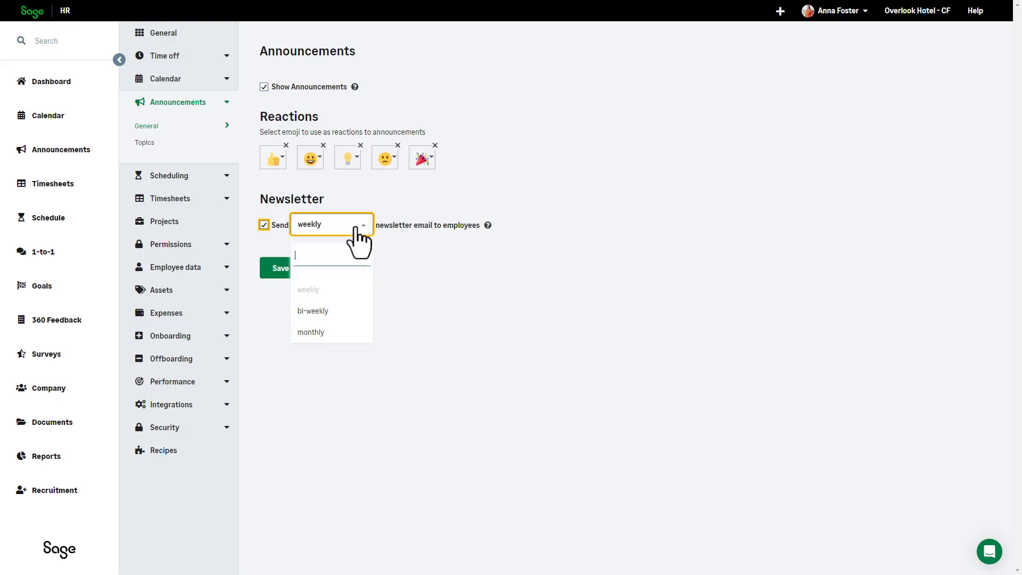
{"action": "left_click", "coordinate": [340, 311]}
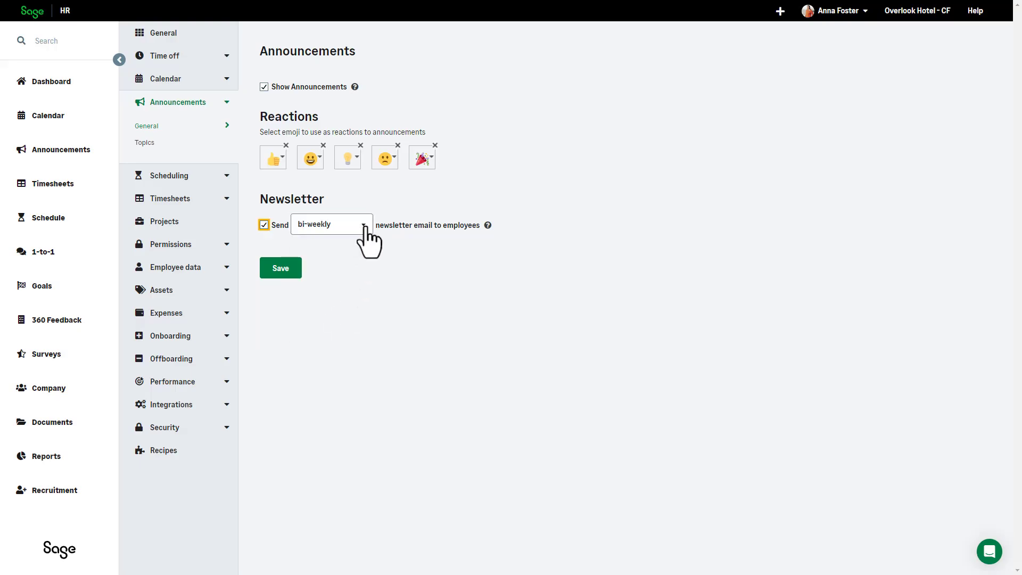
{"action": "left_click", "coordinate": [365, 226]}
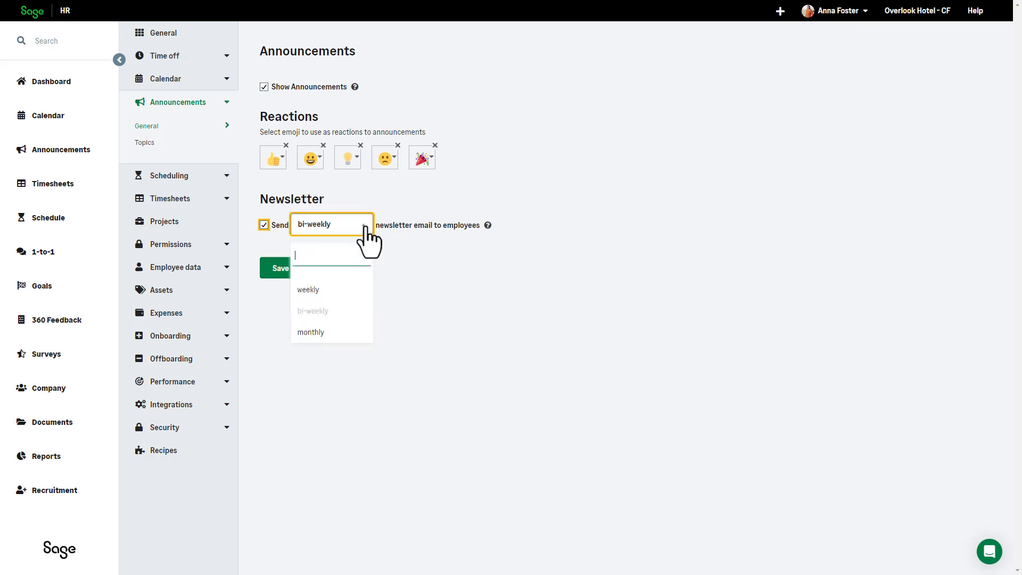
{"action": "left_click", "coordinate": [333, 331]}
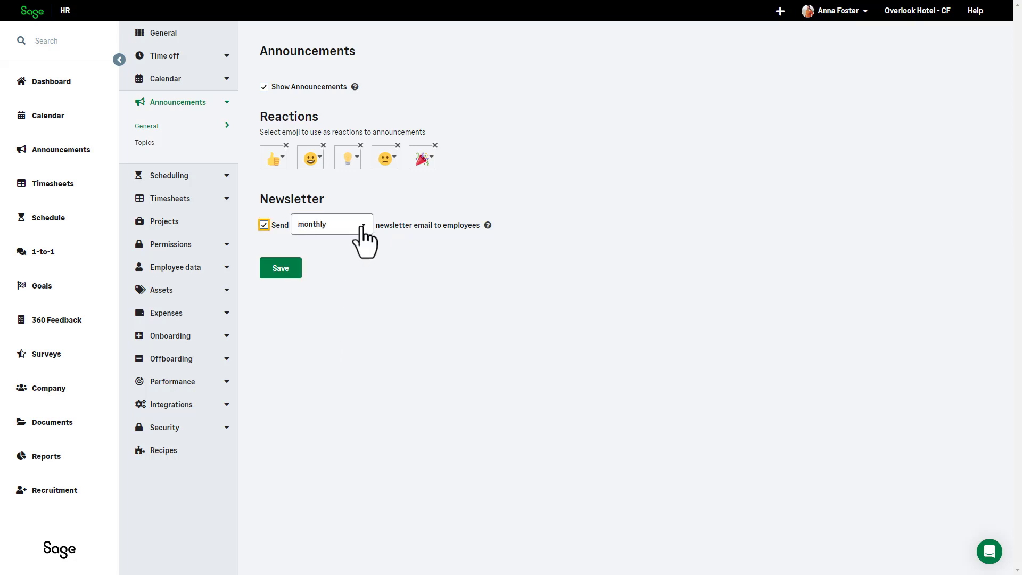
{"action": "left_click", "coordinate": [294, 278]}
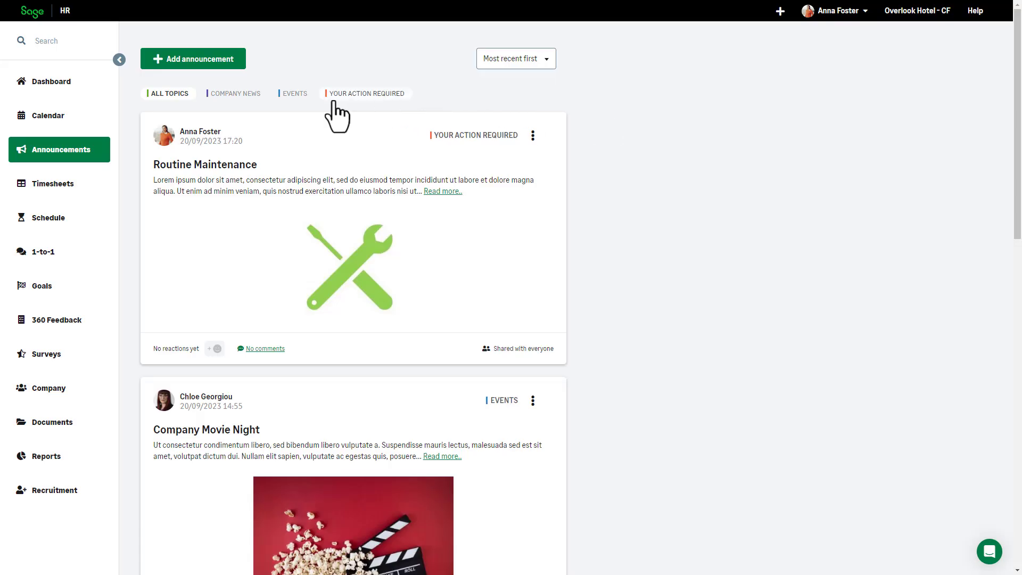
Filter the announcements feed by the COMPANY NEWS and EVENTS topics
{"action": "left_click", "coordinate": [245, 99]}
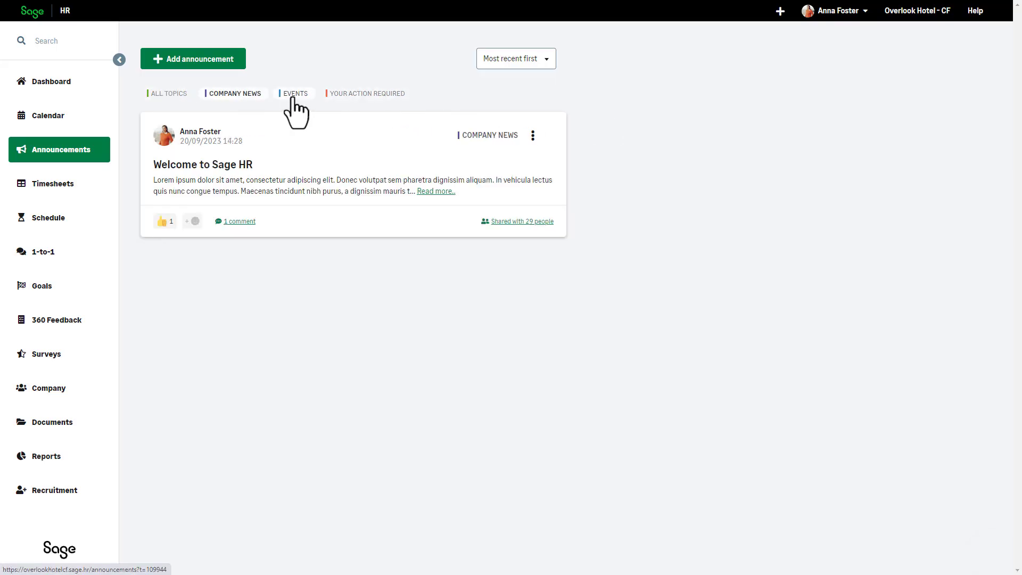
{"action": "left_click", "coordinate": [294, 96]}
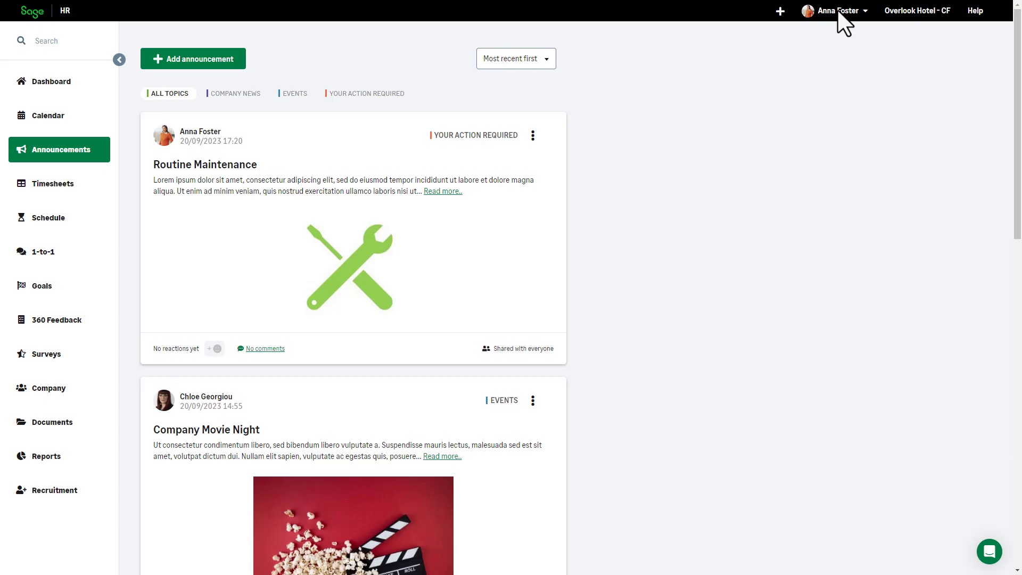
Go to Settings > Announcements > Topics to see the five topics and their usage counts
{"action": "left_click", "coordinate": [837, 10]}
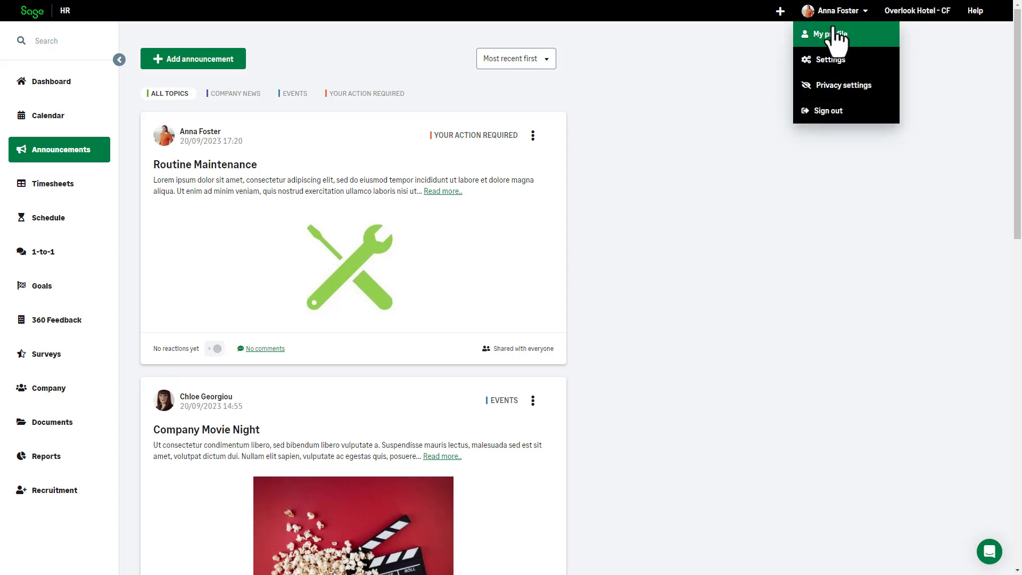
{"action": "left_click", "coordinate": [833, 63]}
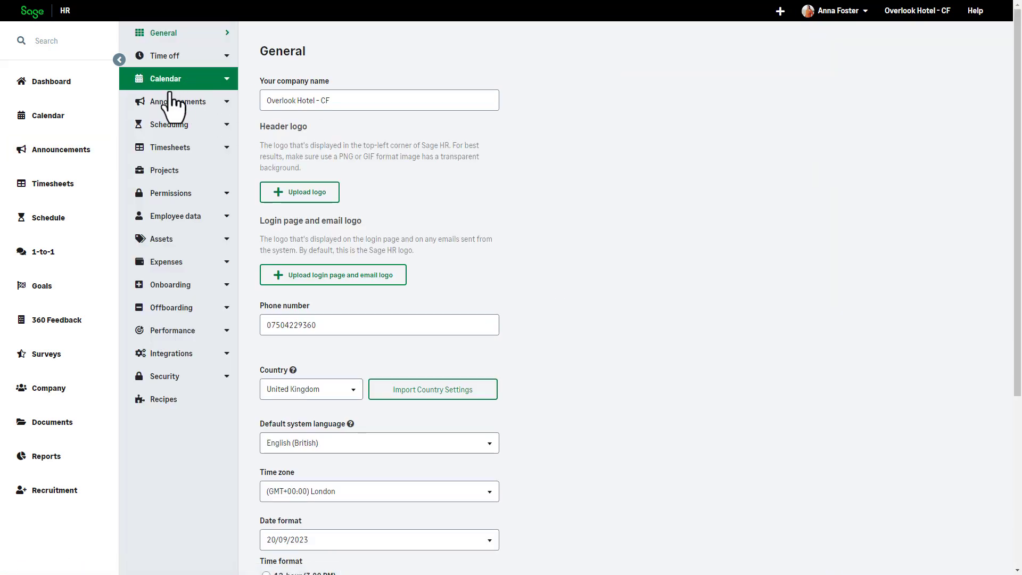
{"action": "left_click", "coordinate": [171, 102]}
{"action": "left_click", "coordinate": [144, 151]}
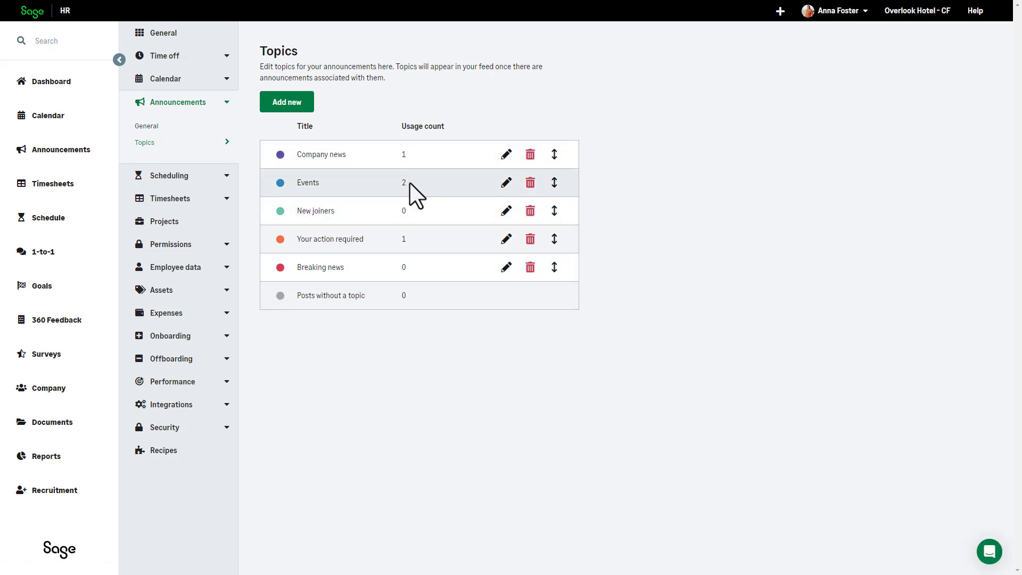
{"action": "left_click", "coordinate": [505, 240]}
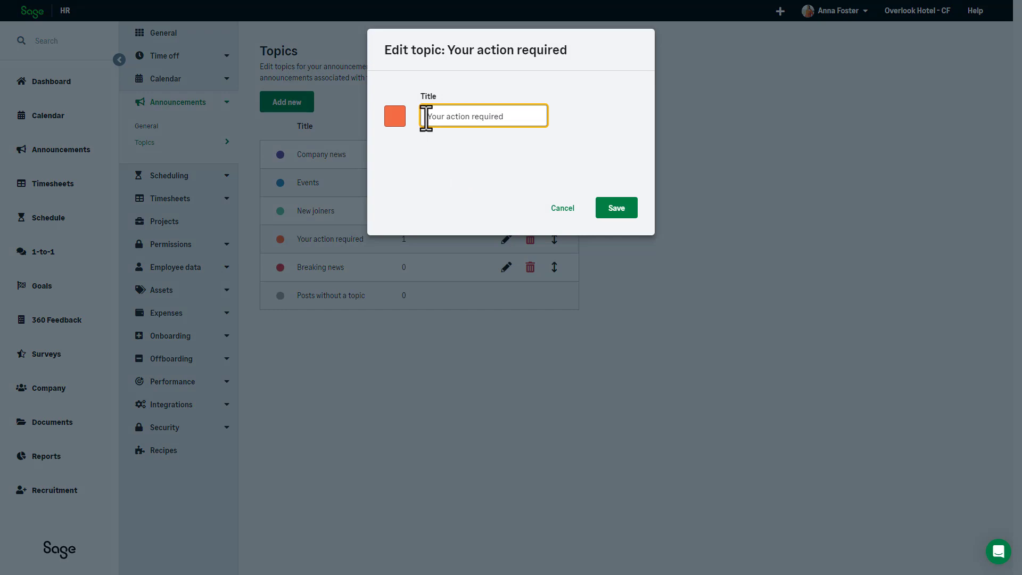
{"action": "left_click", "coordinate": [395, 120]}
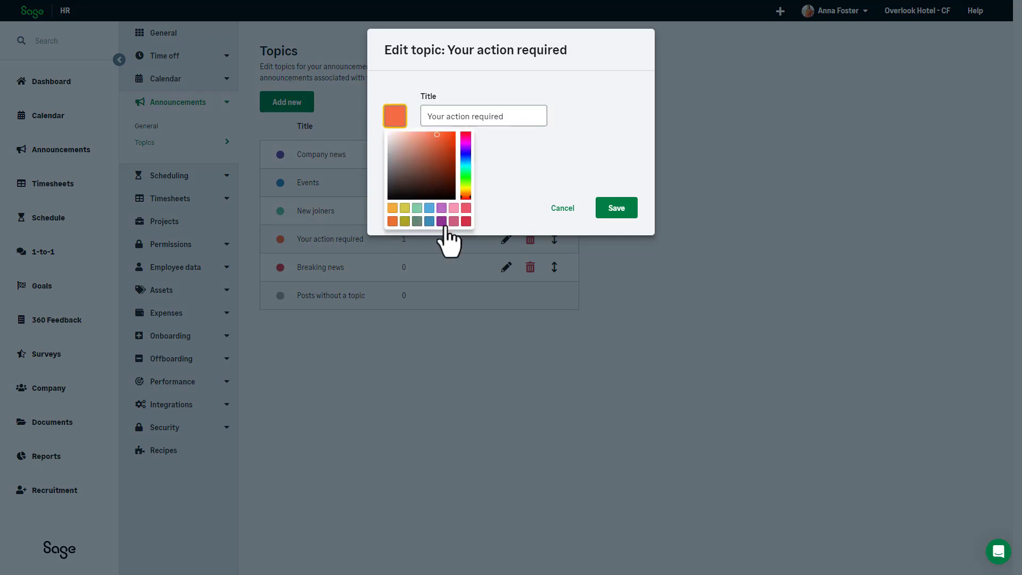
{"action": "left_click", "coordinate": [560, 208]}
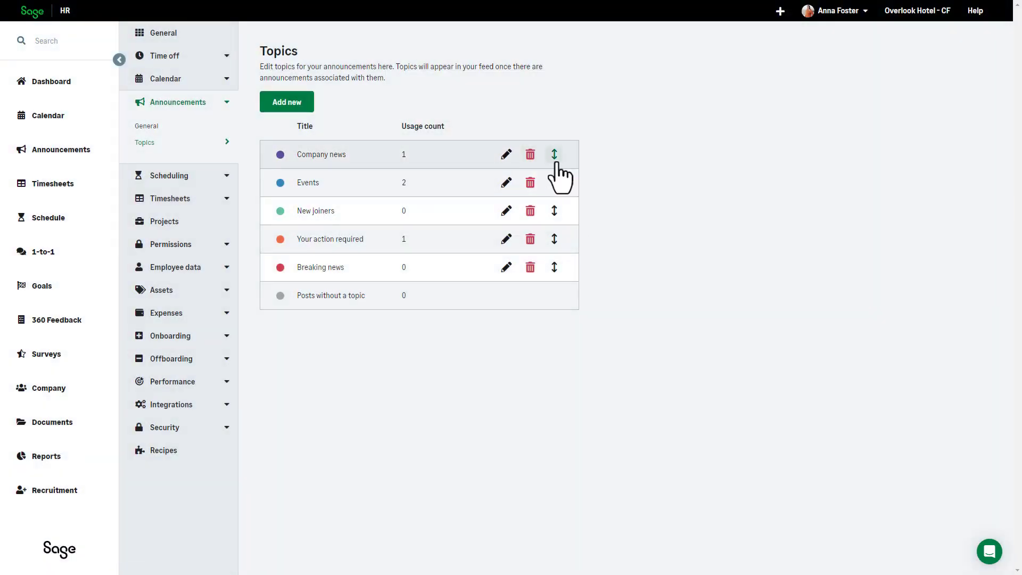
Create an announcement topic titled 'New Topic' with a purple colour and save it
{"action": "left_click", "coordinate": [295, 105]}
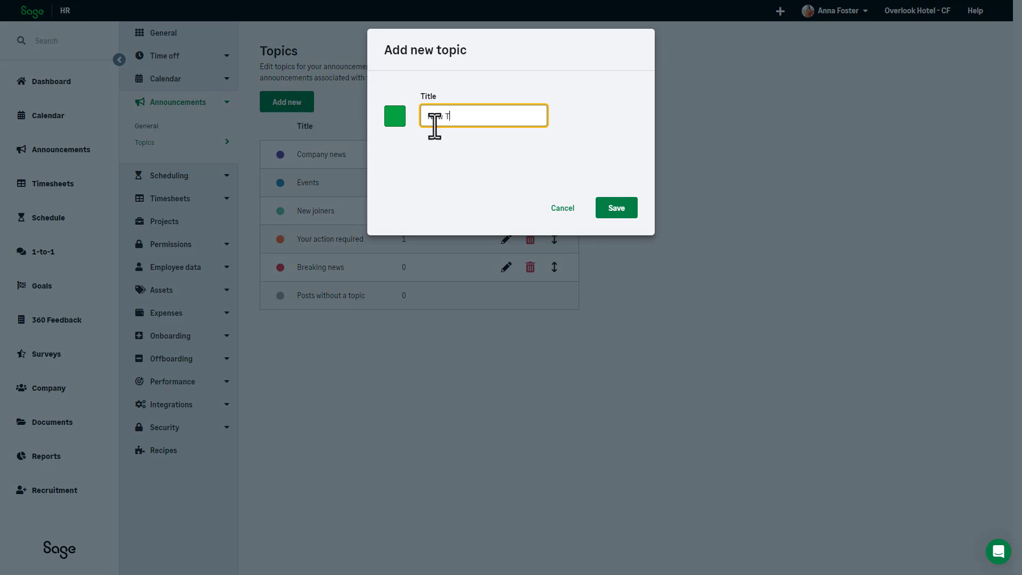
{"action": "left_click", "coordinate": [388, 114]}
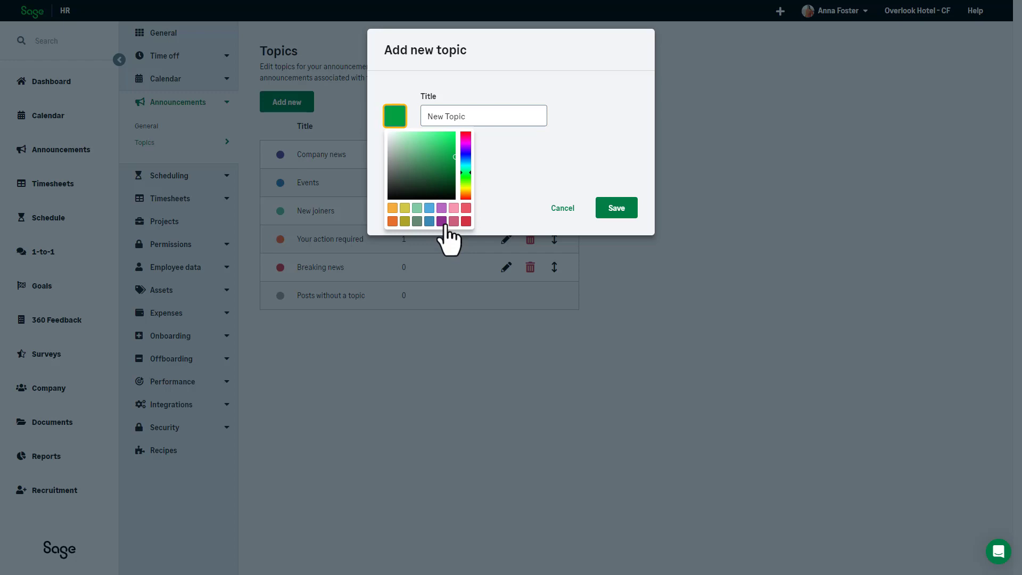
{"action": "left_click", "coordinate": [441, 221]}
{"action": "left_click", "coordinate": [613, 211]}
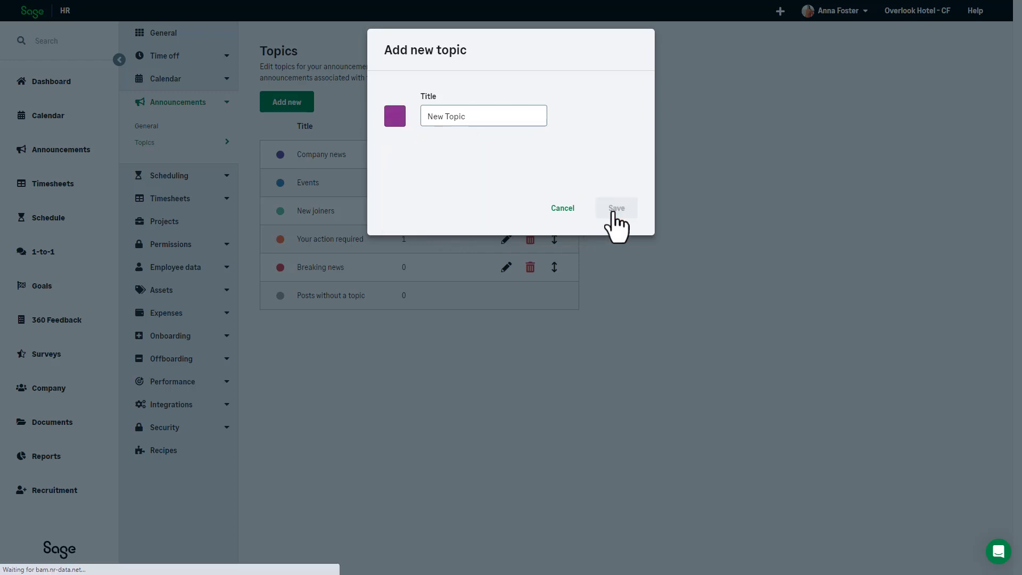